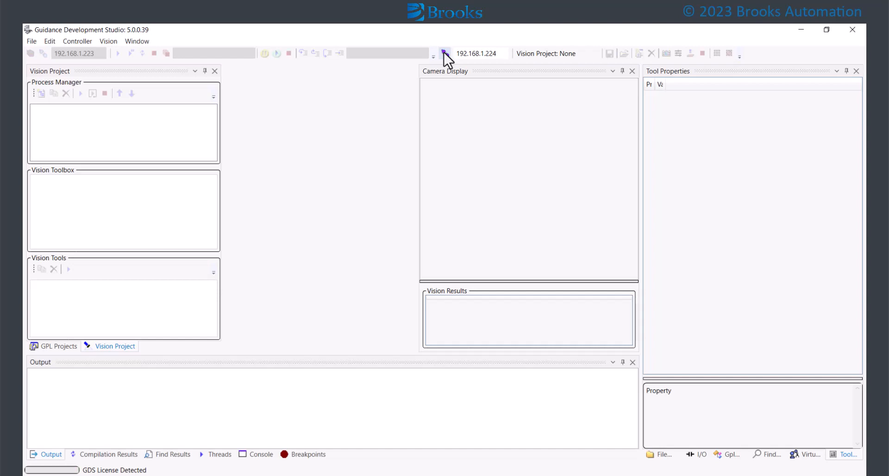
- Connect to the vision engine at 192.168.1.224, then save the current project and start a new empty vision project
{"action": "left_click", "coordinate": [443, 53]}
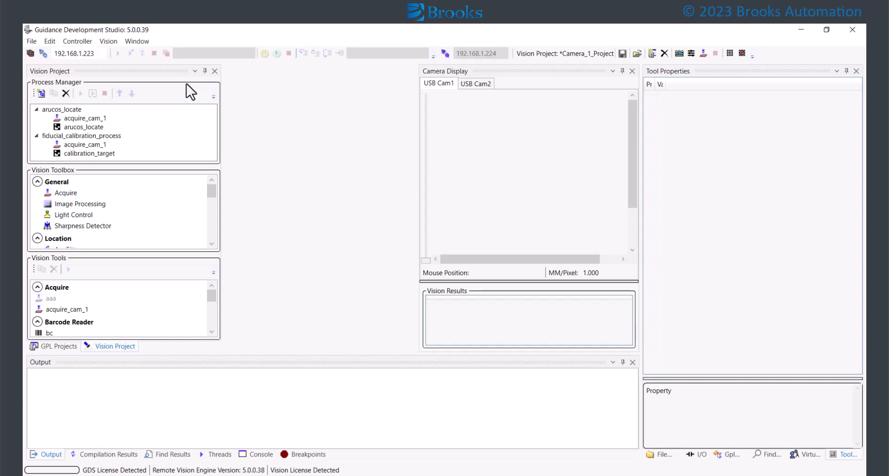
{"action": "left_click", "coordinate": [651, 53]}
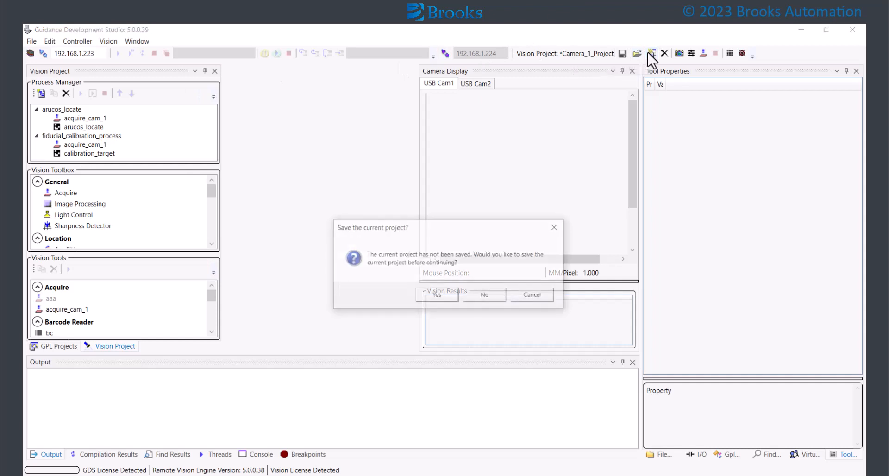
{"action": "left_click", "coordinate": [447, 299]}
{"action": "left_click", "coordinate": [51, 127]}
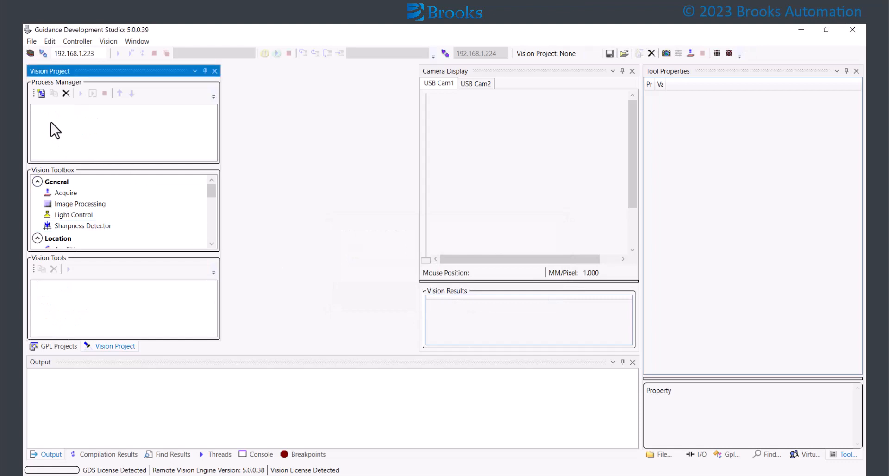
- Add an Acquire tool named acquire_cam_1 and run it to capture an image from camera 1
{"action": "double_click", "coordinate": [69, 193]}
{"action": "type", "text": "a"}
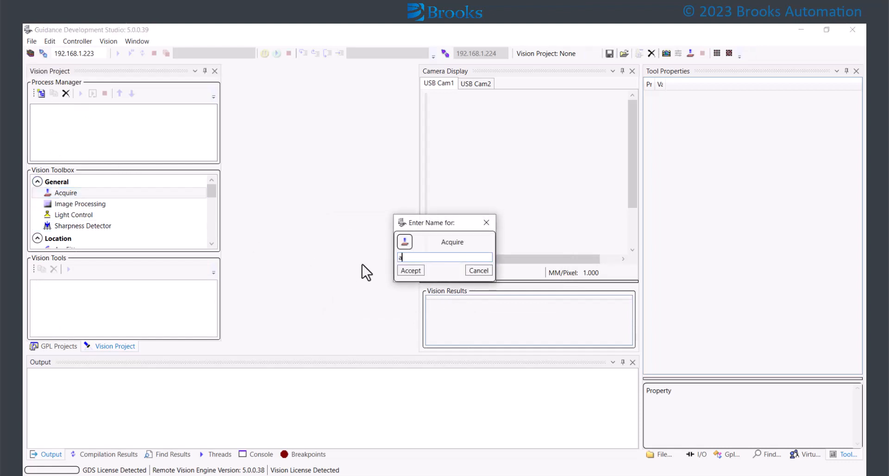
{"action": "type", "text": "cquire_cam_1"}
{"action": "left_click", "coordinate": [409, 270]}
{"action": "left_click", "coordinate": [62, 298]}
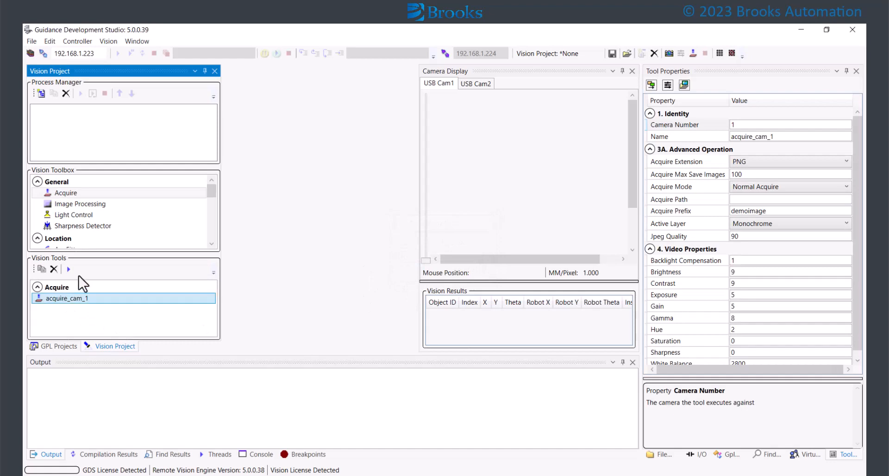
{"action": "left_click", "coordinate": [70, 270]}
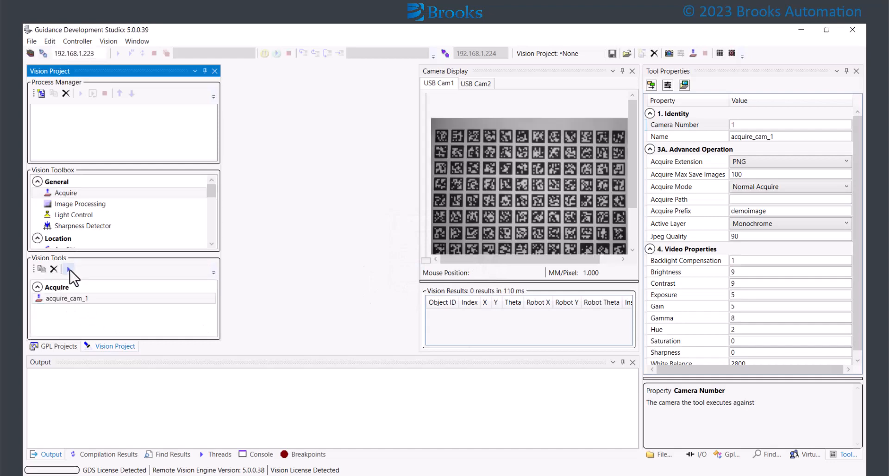
- Add a second Acquire tool named acquire_cam_2 for USB Cam2 and run it
{"action": "left_click", "coordinate": [486, 84]}
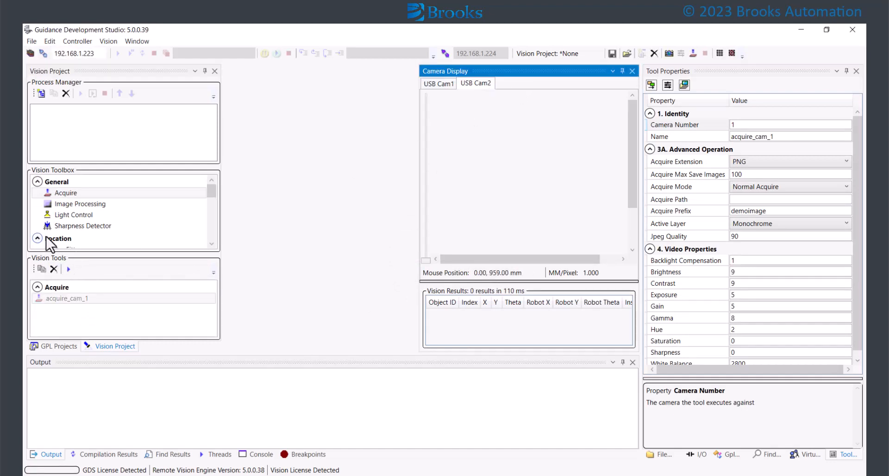
{"action": "double_click", "coordinate": [66, 194]}
{"action": "type", "text": "a"}
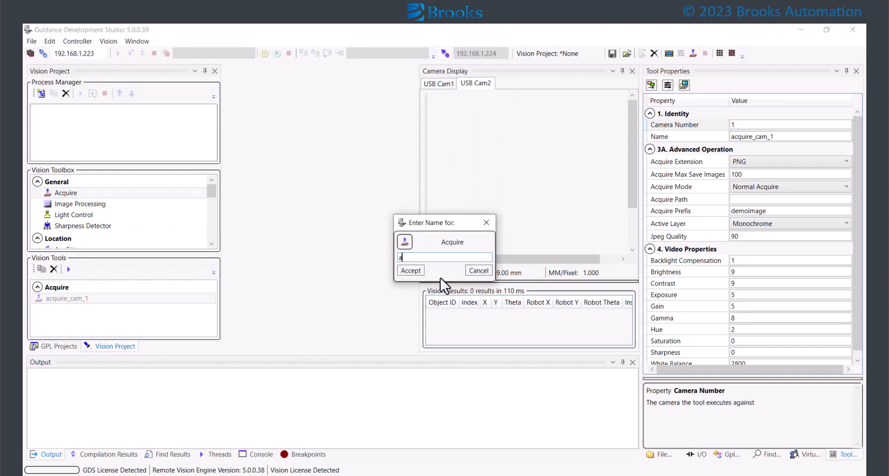
{"action": "type", "text": "cquire_cam_2"}
{"action": "left_click", "coordinate": [410, 271]}
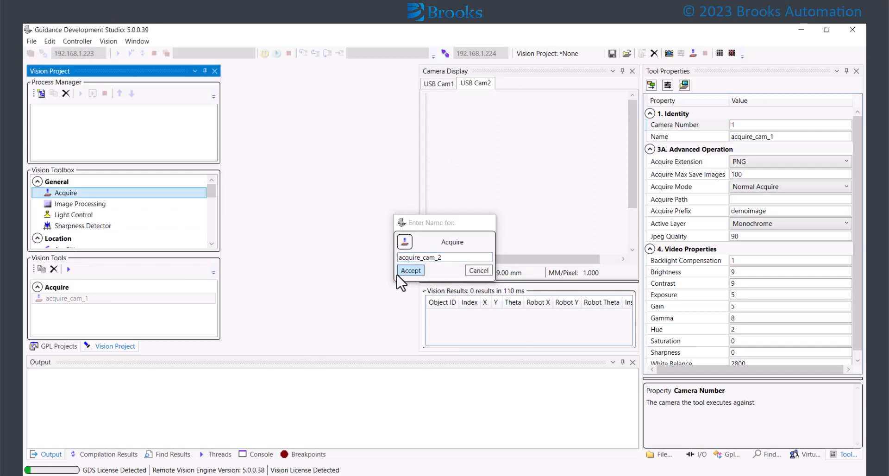
{"action": "left_click", "coordinate": [61, 309]}
{"action": "left_click", "coordinate": [69, 270]}
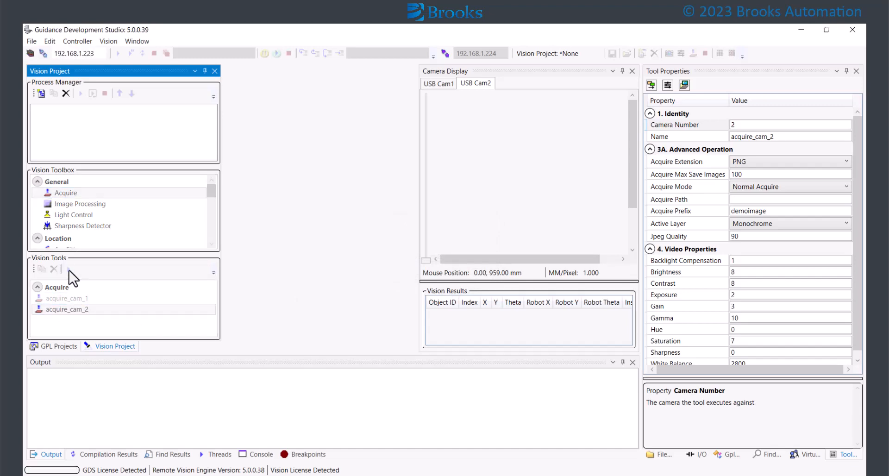
- Capture a new image with acquire_cam_1 and add a Fiducial Locator tool named fiducial_1
{"action": "left_click", "coordinate": [65, 298]}
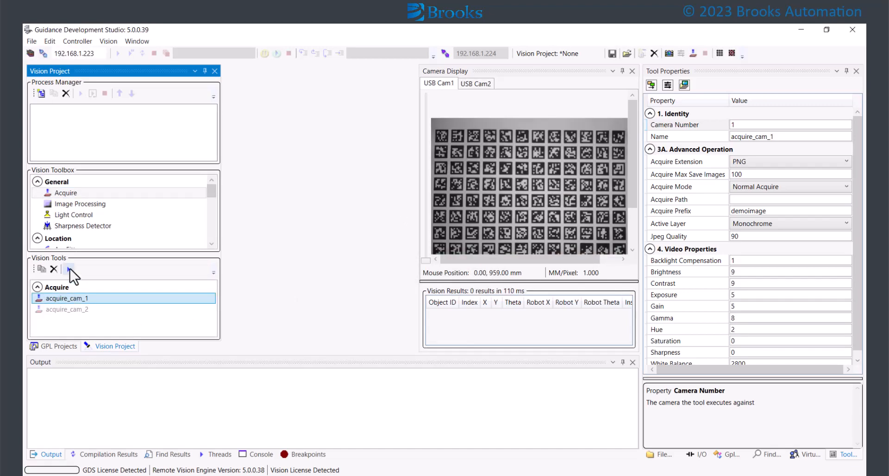
{"action": "left_click", "coordinate": [68, 269]}
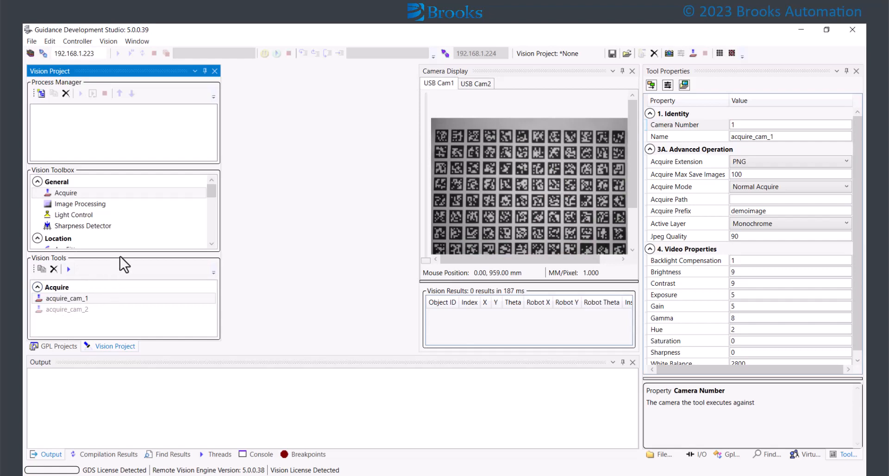
{"action": "scroll", "coordinate": [101, 232], "scroll_direction": "down", "scroll_amount": 2}
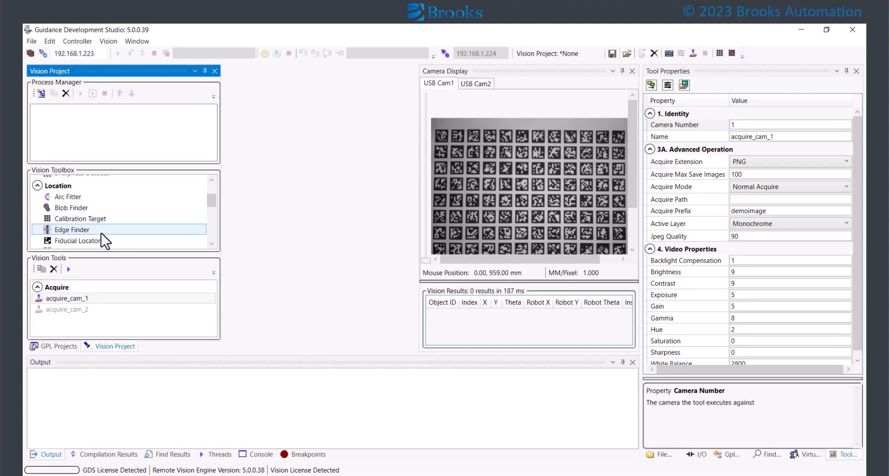
{"action": "scroll", "coordinate": [101, 233], "scroll_direction": "down", "scroll_amount": 1}
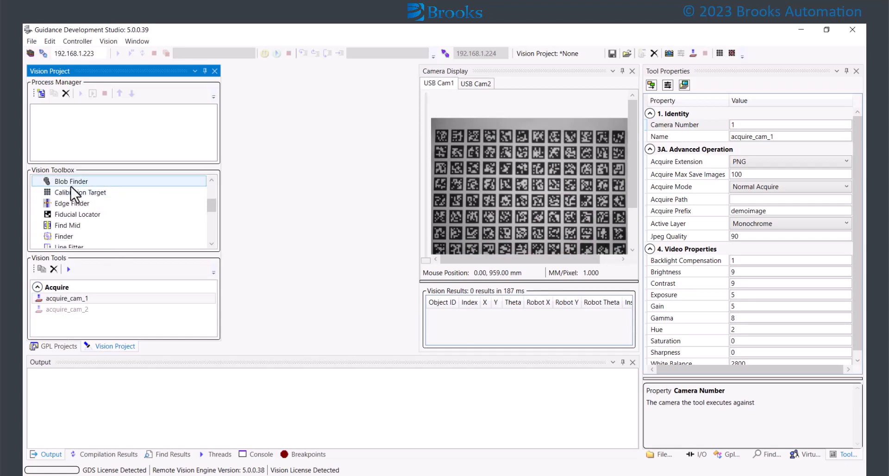
{"action": "double_click", "coordinate": [77, 214]}
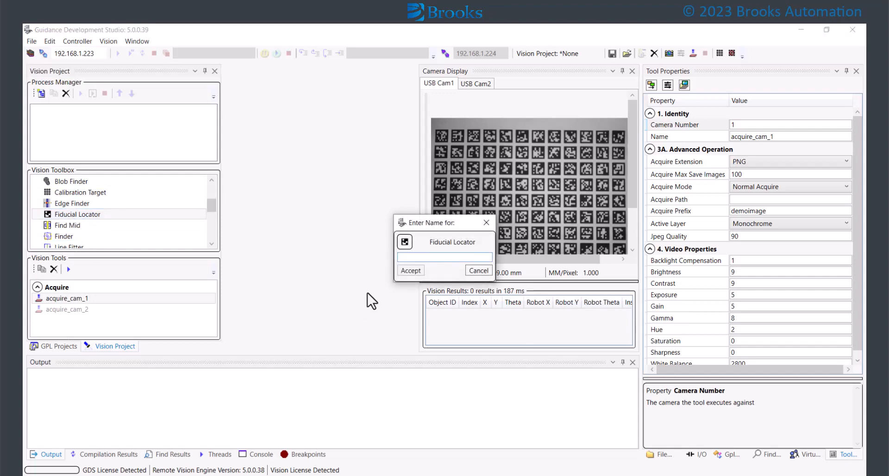
{"action": "type", "text": "fiducial_1"}
{"action": "left_click", "coordinate": [410, 269]}
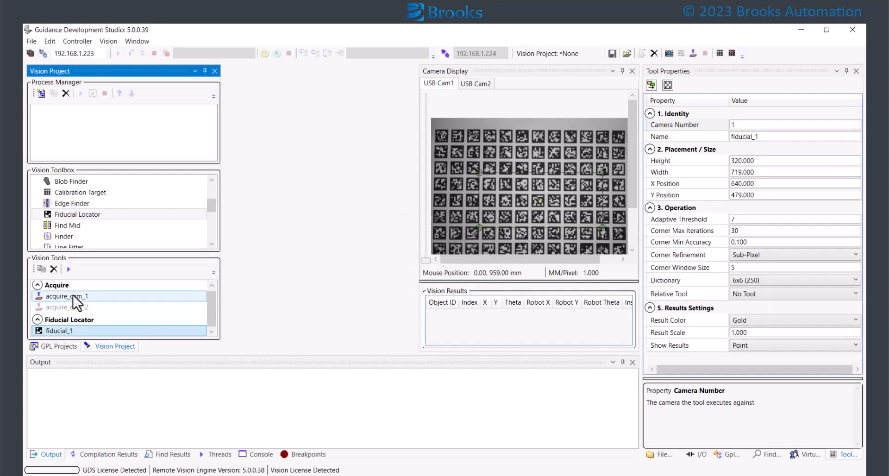
- Run fiducial_1, expand its search region to the full camera image, and run it again
{"action": "left_click", "coordinate": [68, 269]}
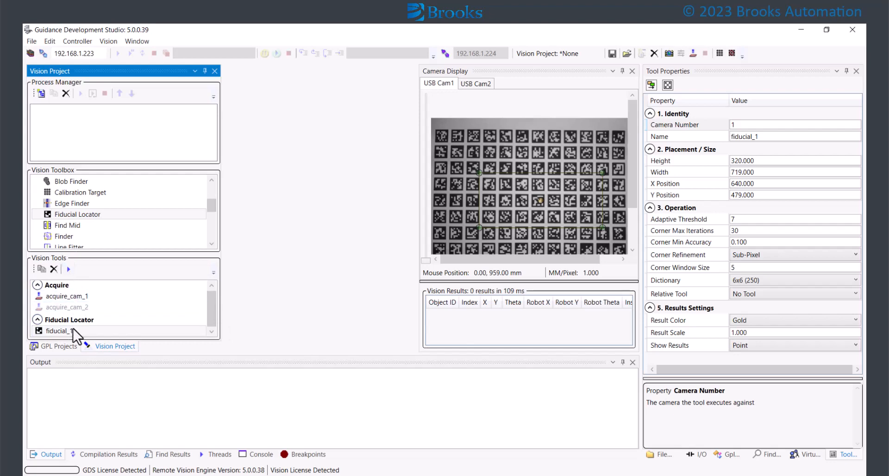
{"action": "left_click", "coordinate": [76, 296]}
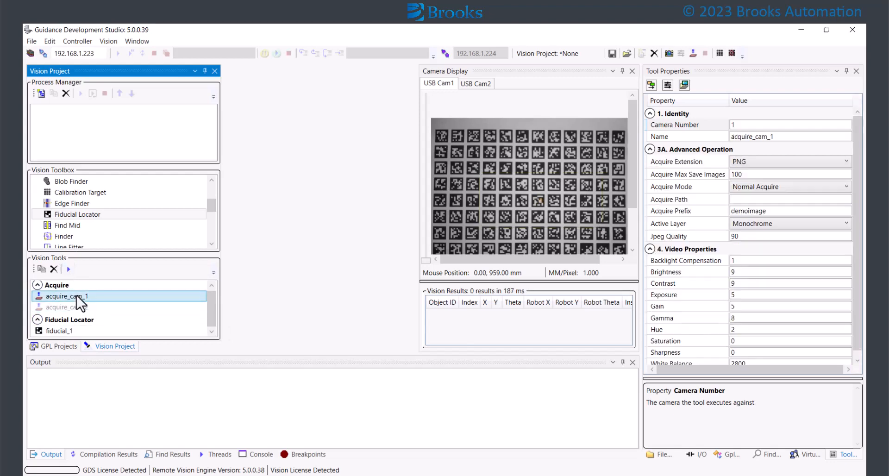
{"action": "left_click", "coordinate": [81, 336]}
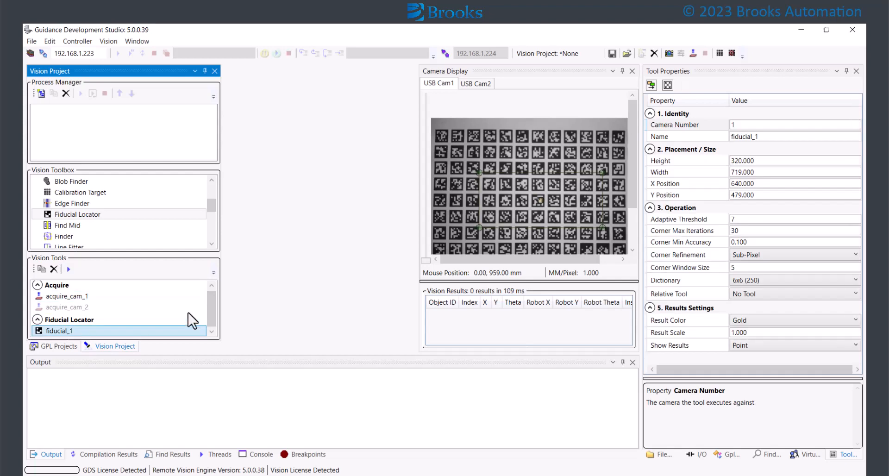
{"action": "left_click", "coordinate": [669, 85]}
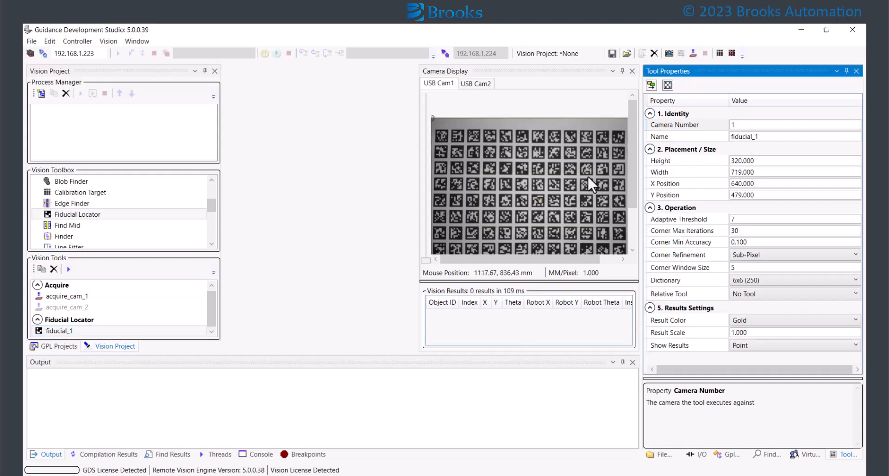
{"action": "left_click", "coordinate": [69, 273]}
{"action": "left_click", "coordinate": [120, 329]}
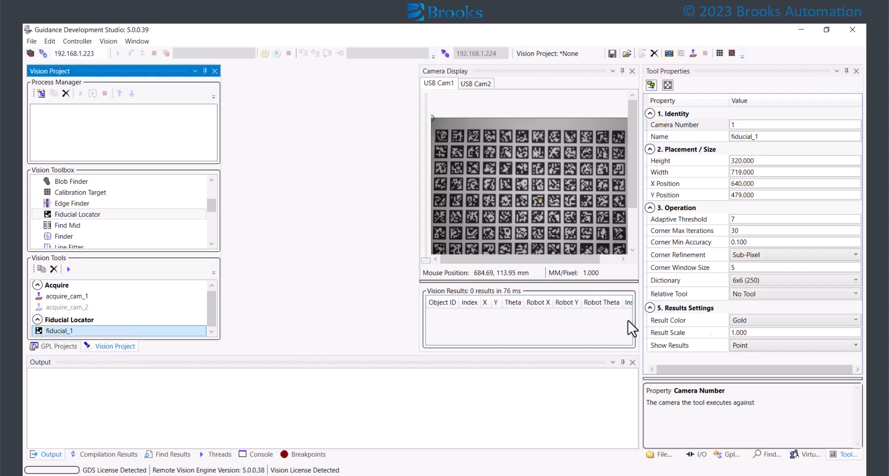
- Set fiducial_1's Dictionary to 7x7 (1000), then rerun the tool and inspect the located markers up close
{"action": "left_click", "coordinate": [772, 279]}
{"action": "left_click", "coordinate": [772, 280]}
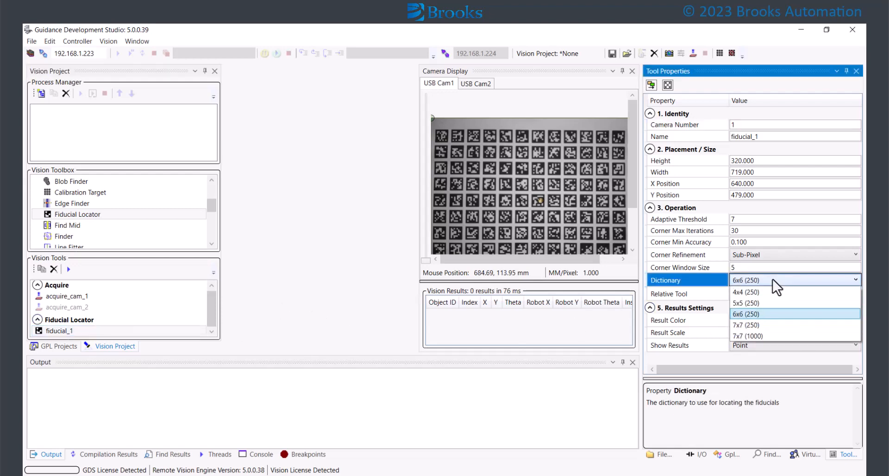
{"action": "left_click", "coordinate": [760, 333]}
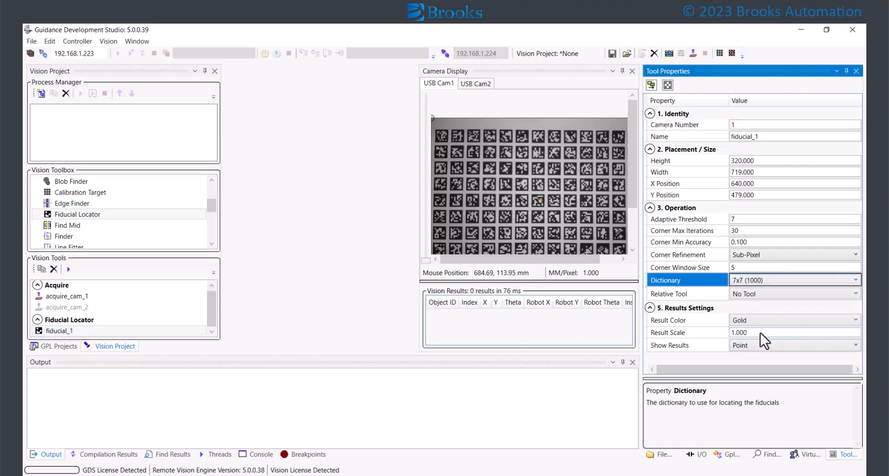
{"action": "left_click", "coordinate": [70, 269]}
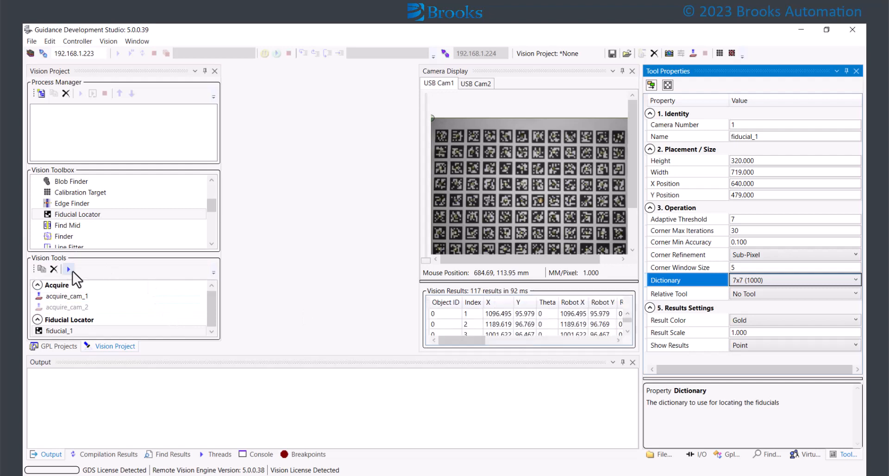
{"action": "scroll", "coordinate": [505, 212], "scroll_direction": "up", "scroll_amount": 5}
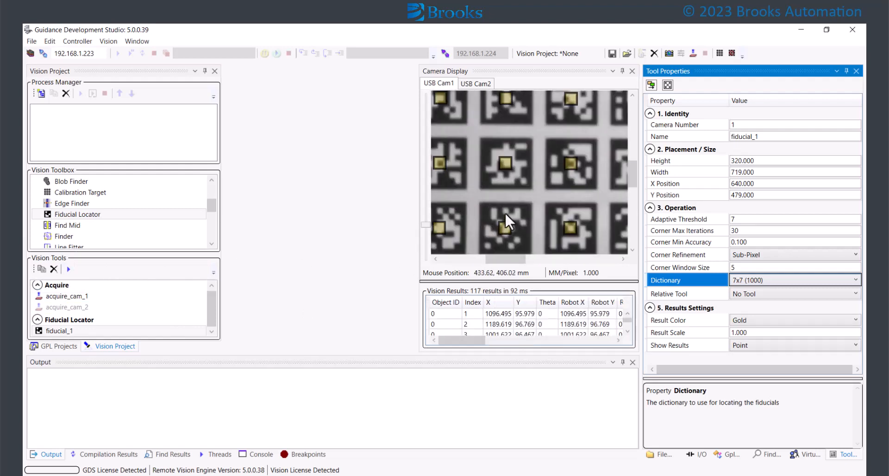
{"action": "scroll", "coordinate": [505, 212], "scroll_direction": "down", "scroll_amount": 5}
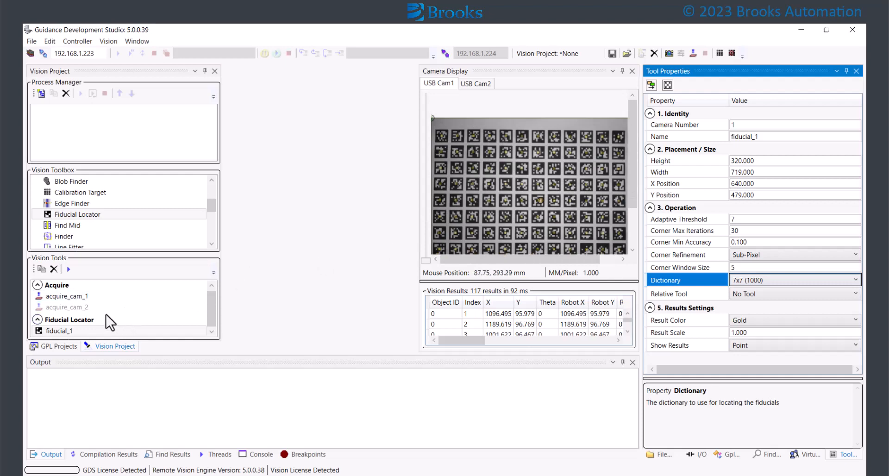
- Create a process named process_1 and add the acquire_cam_1 and fiducial_1 tools to it
{"action": "left_click", "coordinate": [40, 93]}
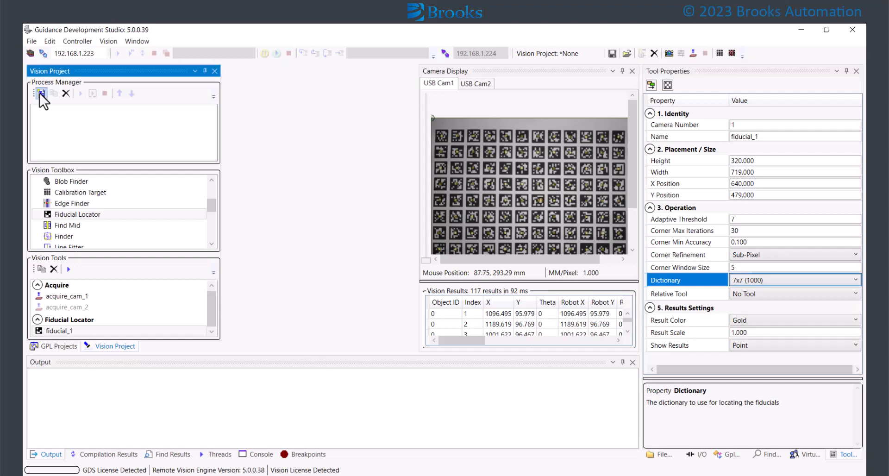
{"action": "type", "text": "pro"}
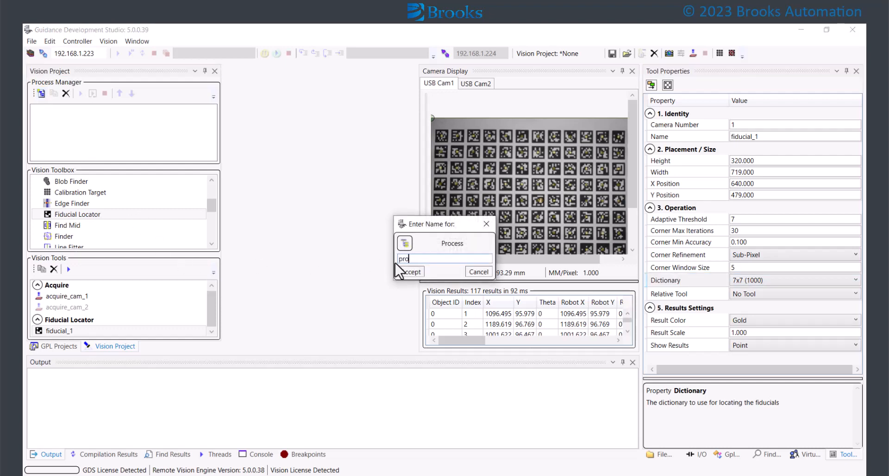
{"action": "type", "text": "cess_1"}
{"action": "left_click", "coordinate": [412, 273]}
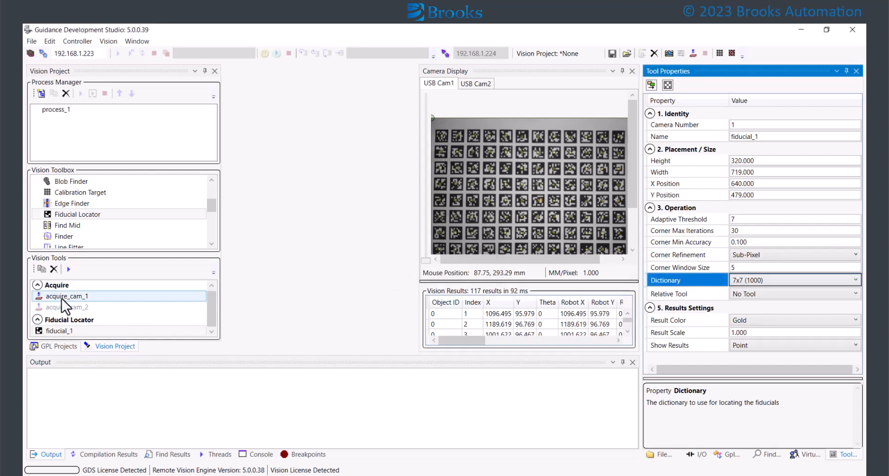
{"action": "left_click_drag", "start_coordinate": [62, 298], "coordinate": [62, 109]}
{"action": "left_click_drag", "start_coordinate": [49, 330], "coordinate": [72, 118]}
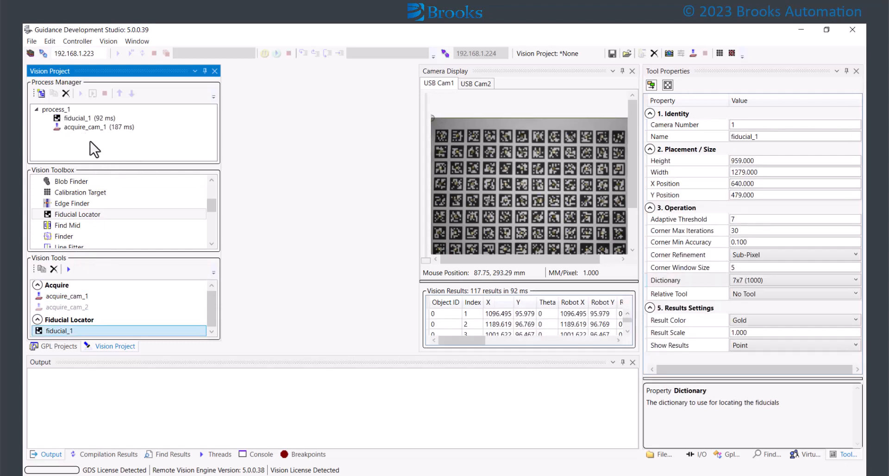
- Reorder process_1 so that acquire_cam_1 comes before fiducial_1
{"action": "left_click", "coordinate": [73, 127]}
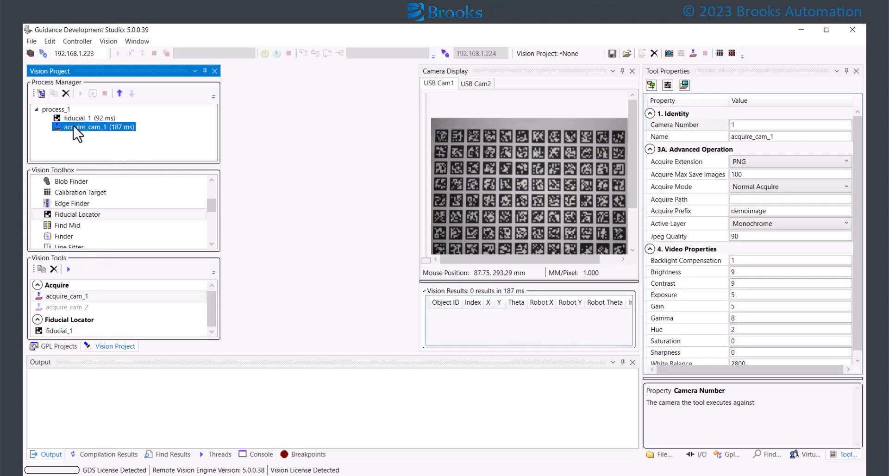
{"action": "left_click", "coordinate": [120, 93]}
{"action": "left_click", "coordinate": [131, 93]}
{"action": "left_click", "coordinate": [119, 93]}
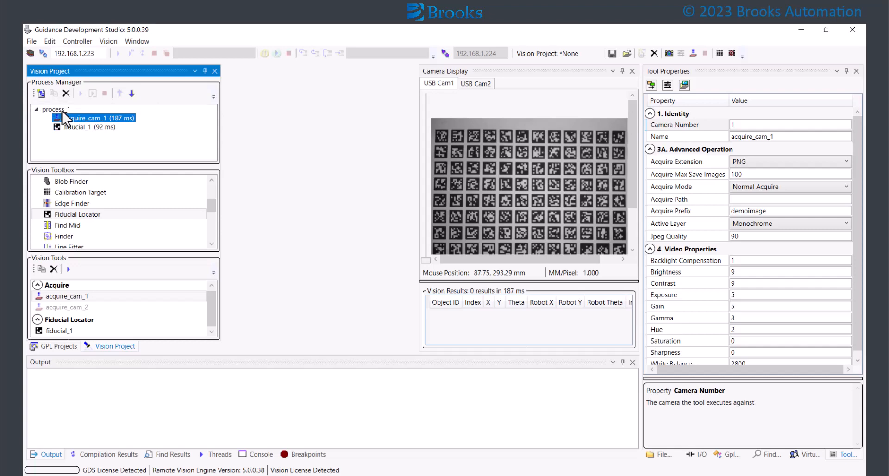
- Delete fiducial_1 from process_1 and confirm the removal
{"action": "left_click", "coordinate": [76, 126]}
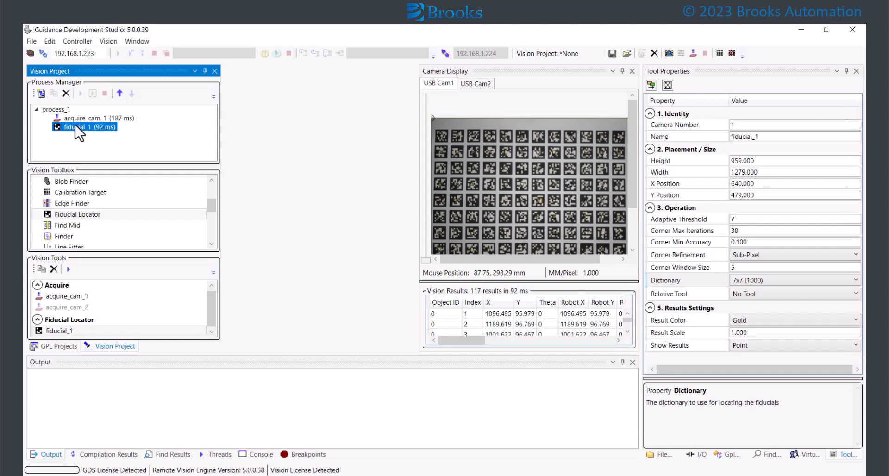
{"action": "left_click", "coordinate": [63, 95]}
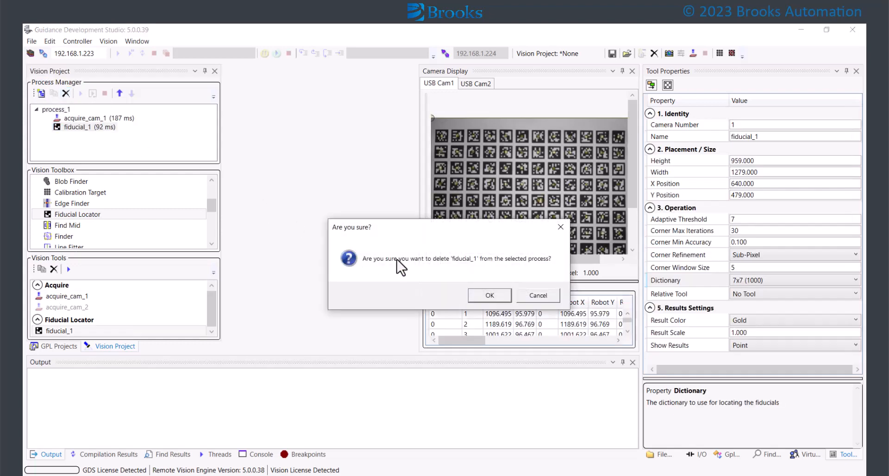
{"action": "left_click", "coordinate": [490, 297]}
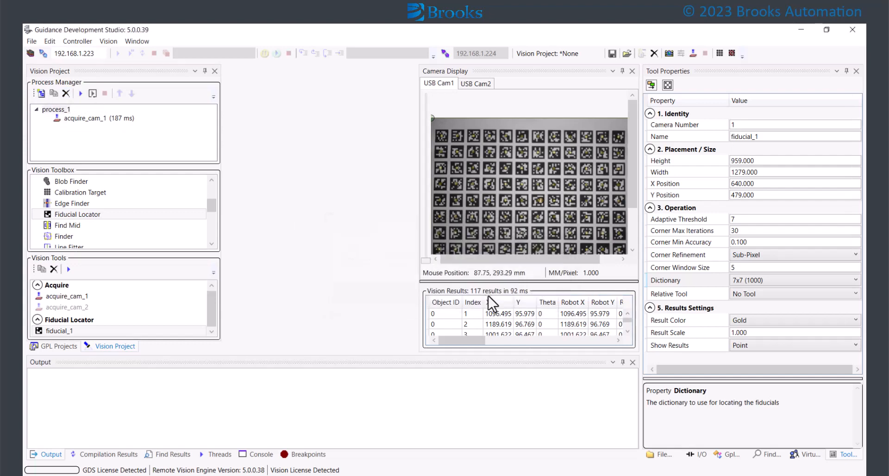
- Add fiducial_1 back to process_1 and place it after acquire_cam_1
{"action": "left_click_drag", "start_coordinate": [62, 332], "coordinate": [91, 123]}
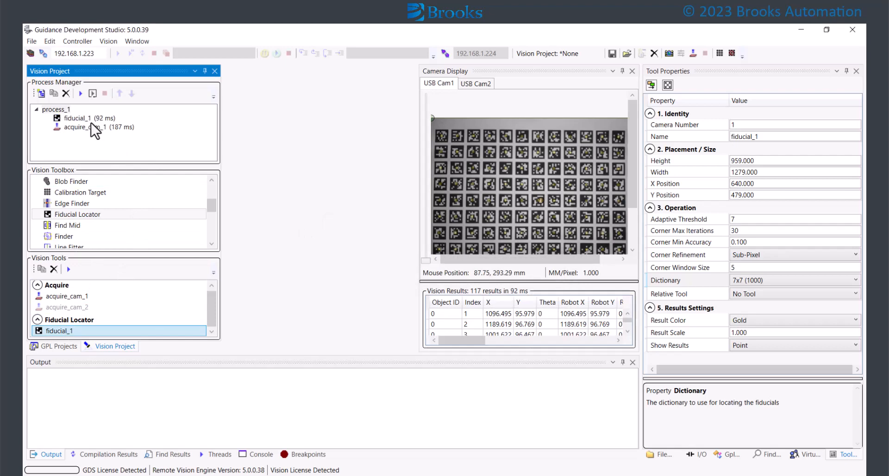
{"action": "left_click", "coordinate": [82, 118]}
{"action": "left_click", "coordinate": [132, 95]}
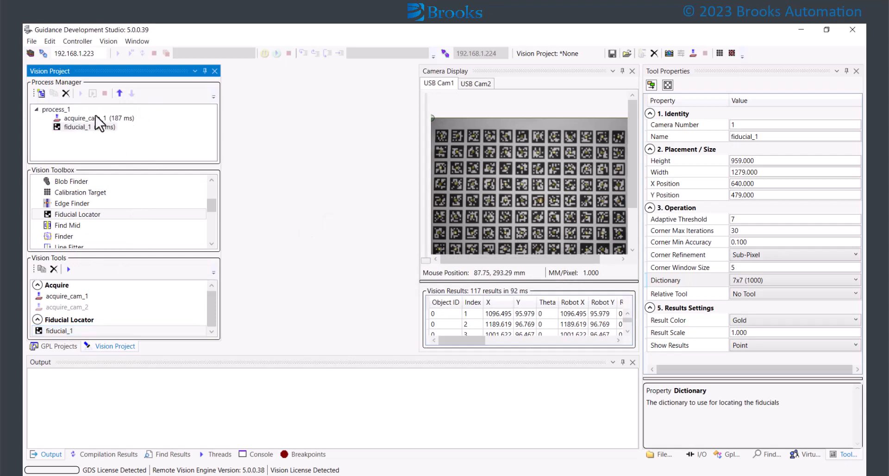
- Run process_1 twice as a single pass, and once continuously before stopping it
{"action": "left_click", "coordinate": [65, 112]}
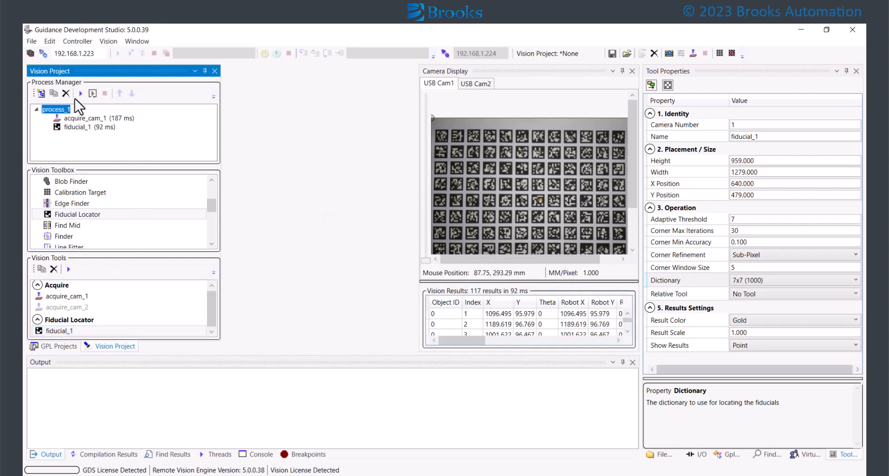
{"action": "left_click", "coordinate": [80, 96]}
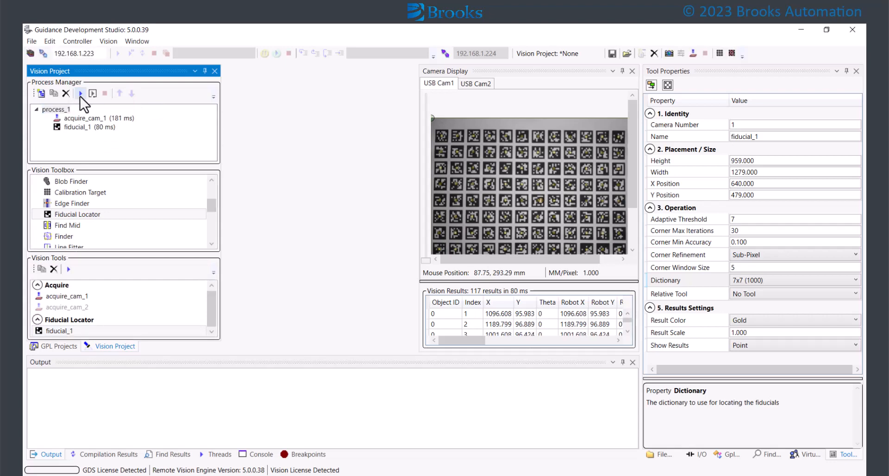
{"action": "left_click", "coordinate": [80, 96]}
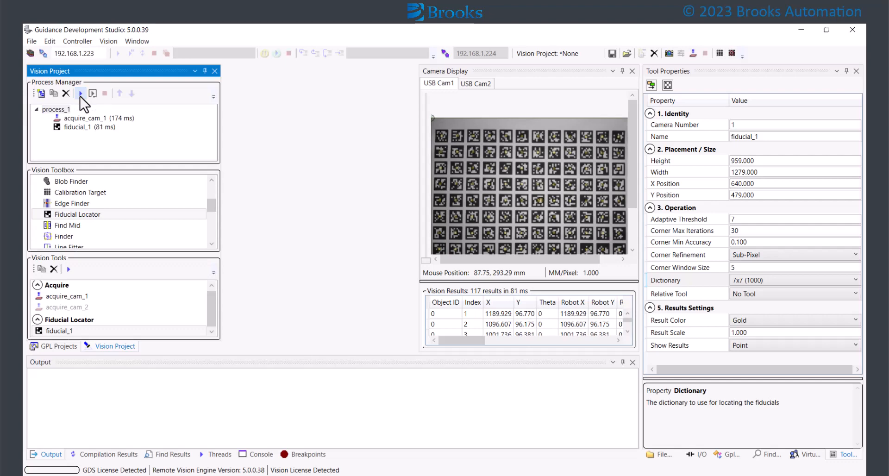
{"action": "left_click", "coordinate": [90, 96]}
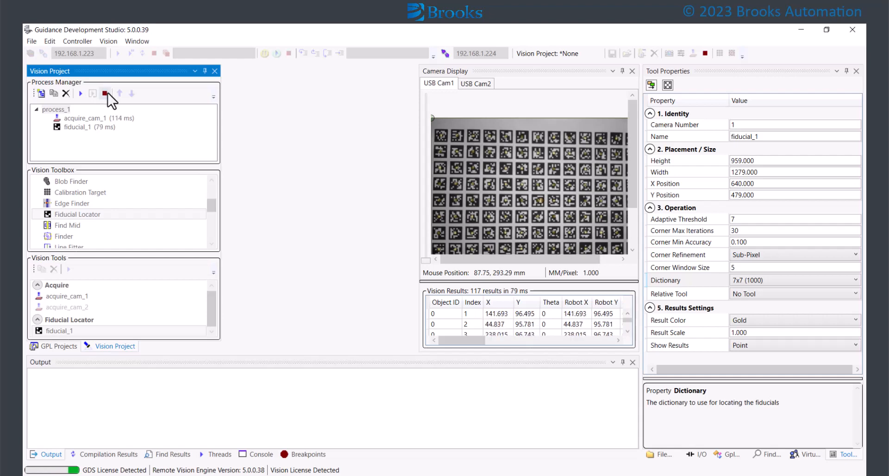
{"action": "left_click", "coordinate": [106, 93]}
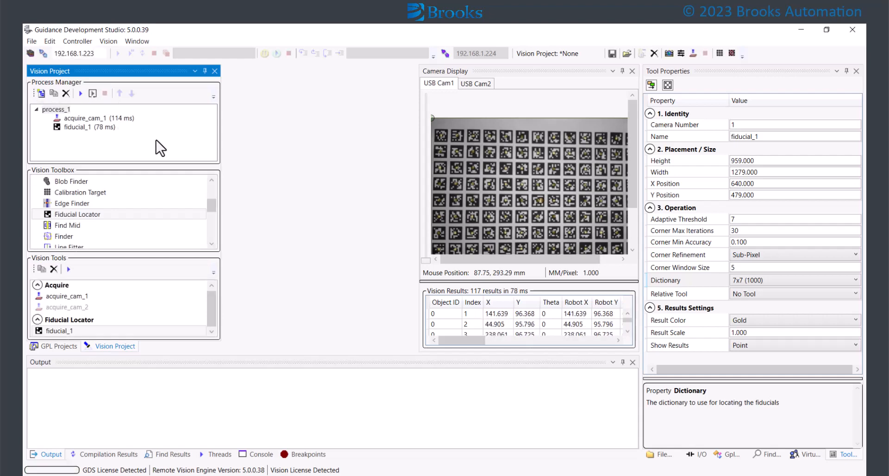
- Run process_1 once more and review the results of acquire_cam_1 and fiducial_1 individually
{"action": "left_click", "coordinate": [80, 95]}
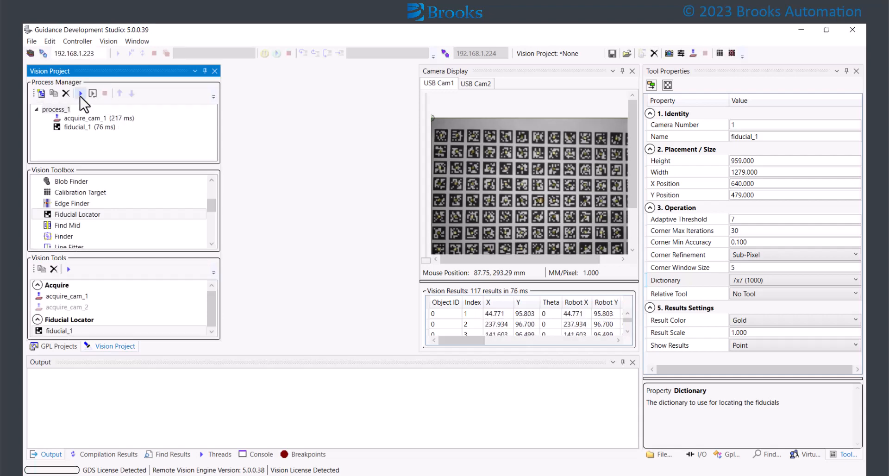
{"action": "left_click", "coordinate": [78, 119]}
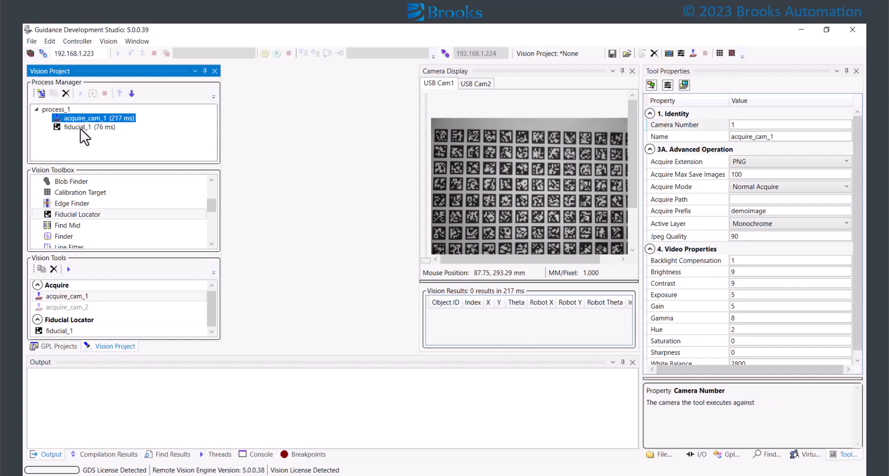
{"action": "left_click", "coordinate": [83, 128]}
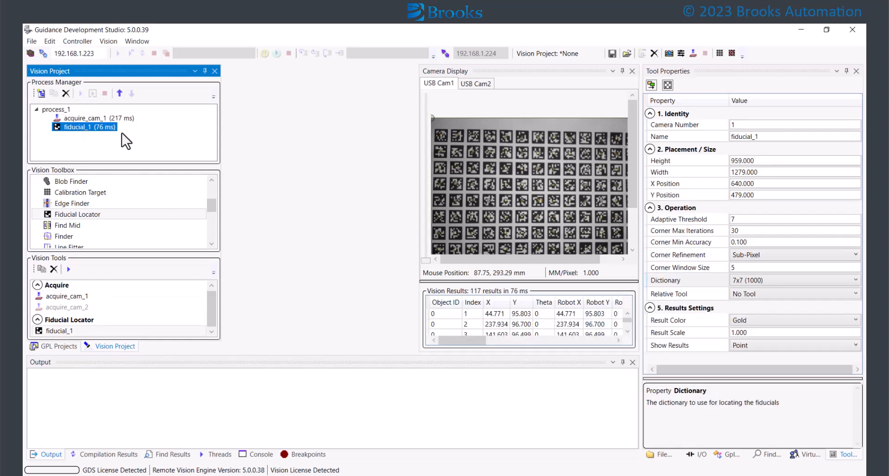
- Duplicate process_1 under the name process_1_copy and run the copy once
{"action": "left_click", "coordinate": [41, 93]}
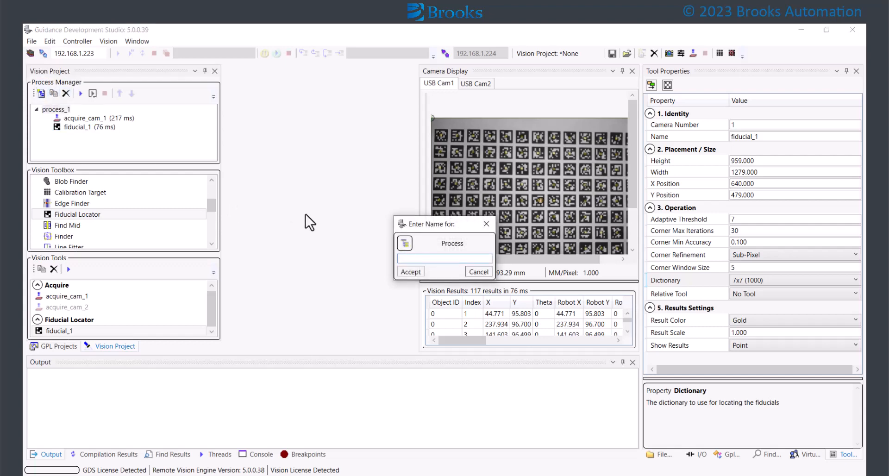
{"action": "type", "text": "process_1_copy"}
{"action": "left_click", "coordinate": [414, 272]}
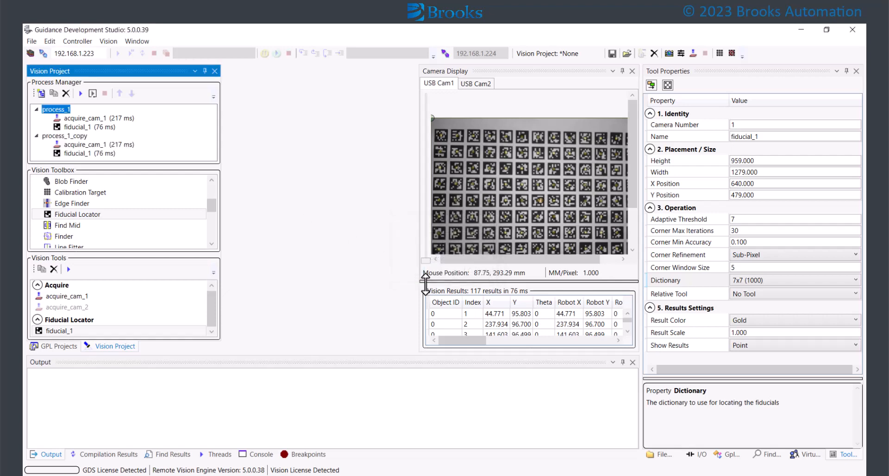
{"action": "left_click", "coordinate": [64, 136]}
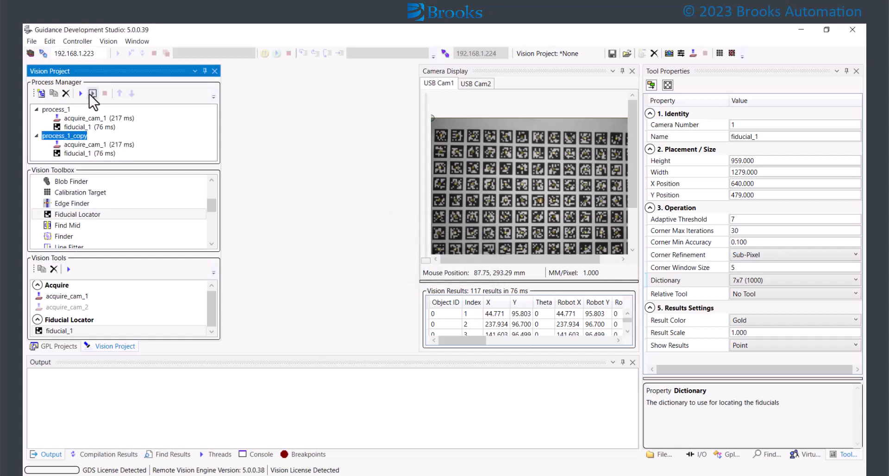
{"action": "left_click", "coordinate": [82, 93]}
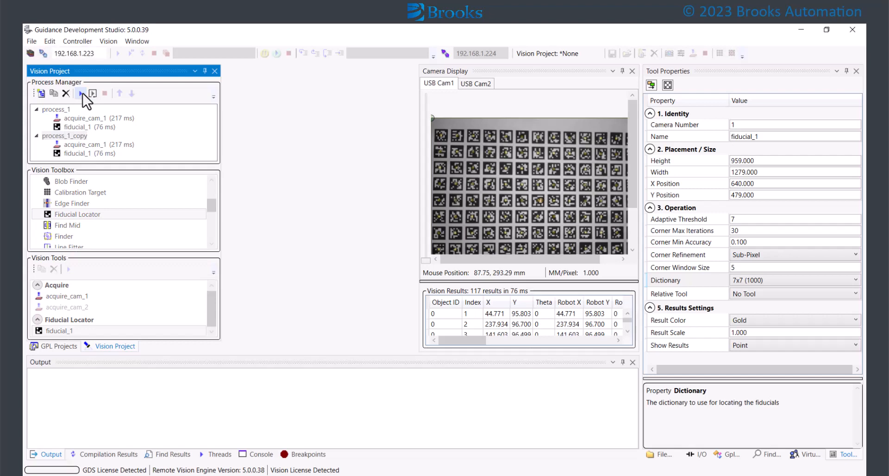
- Delete process_1_copy from the project and confirm the removal
{"action": "left_click", "coordinate": [74, 136]}
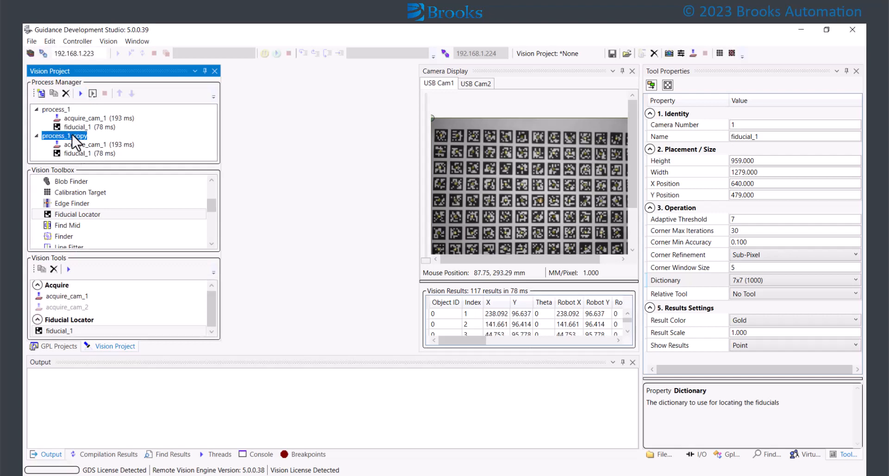
{"action": "left_click", "coordinate": [65, 94]}
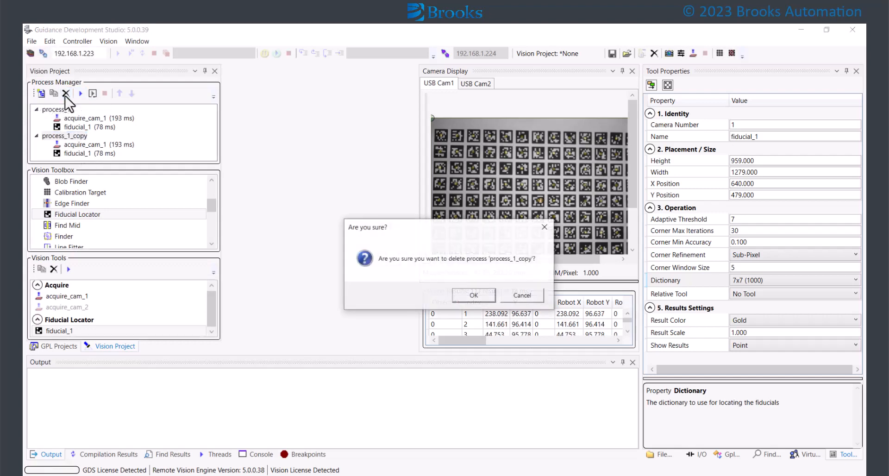
{"action": "left_click", "coordinate": [468, 295]}
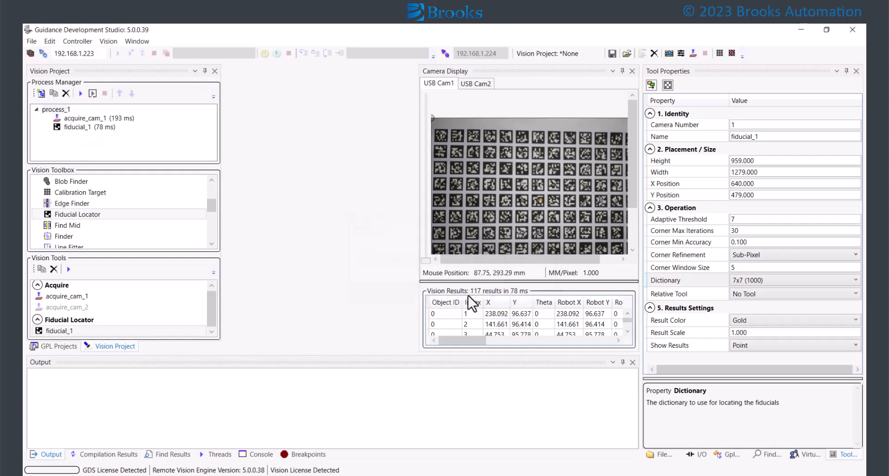
- Duplicate the acquire_cam_1 tool as acquire_cam_1_copy and compare the copy's properties with the original's
{"action": "left_click", "coordinate": [62, 296]}
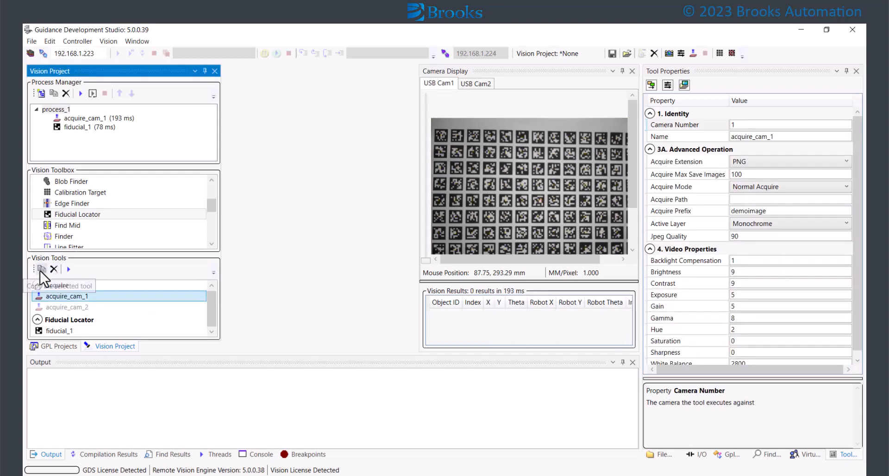
{"action": "left_click", "coordinate": [41, 269]}
{"action": "type", "text": "acq"}
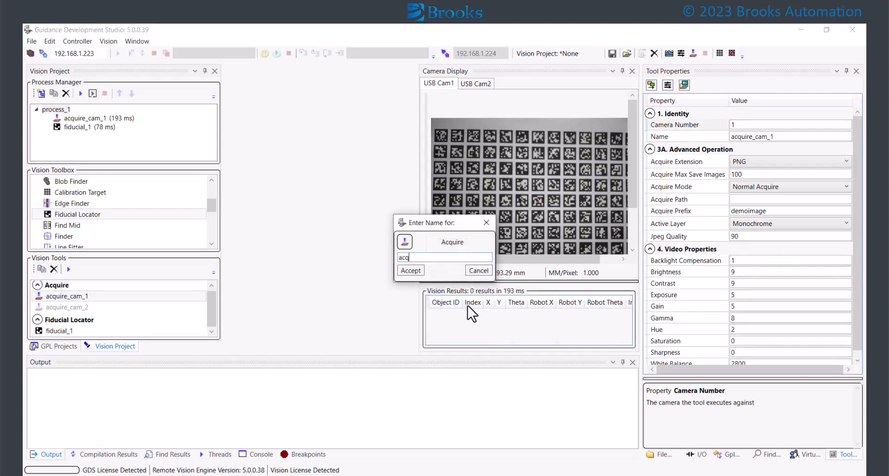
{"action": "type", "text": "uire_cam_1_copy"}
{"action": "left_click", "coordinate": [407, 272]}
{"action": "left_click", "coordinate": [97, 321]}
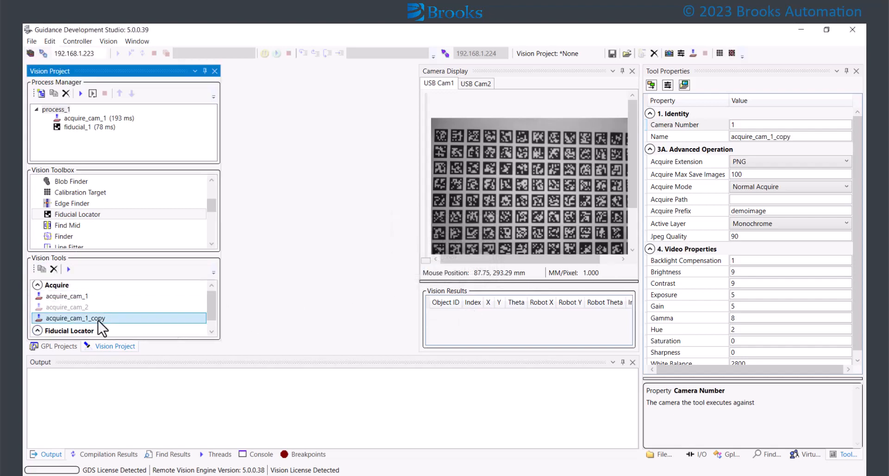
{"action": "left_click", "coordinate": [53, 299]}
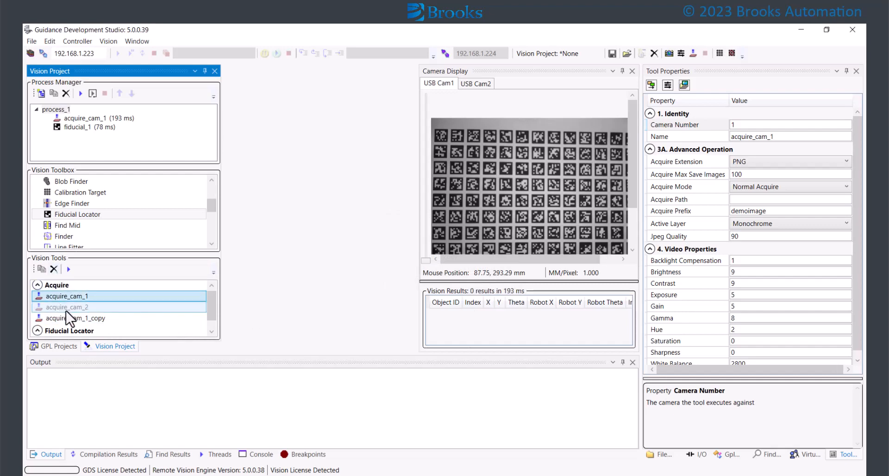
- Delete the acquire_cam_1_copy vision tool and confirm the removal
{"action": "left_click", "coordinate": [67, 318]}
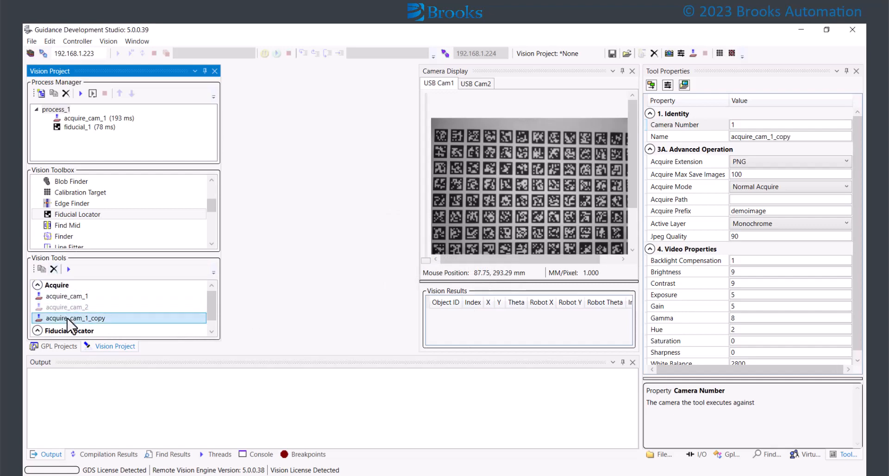
{"action": "left_click", "coordinate": [54, 269]}
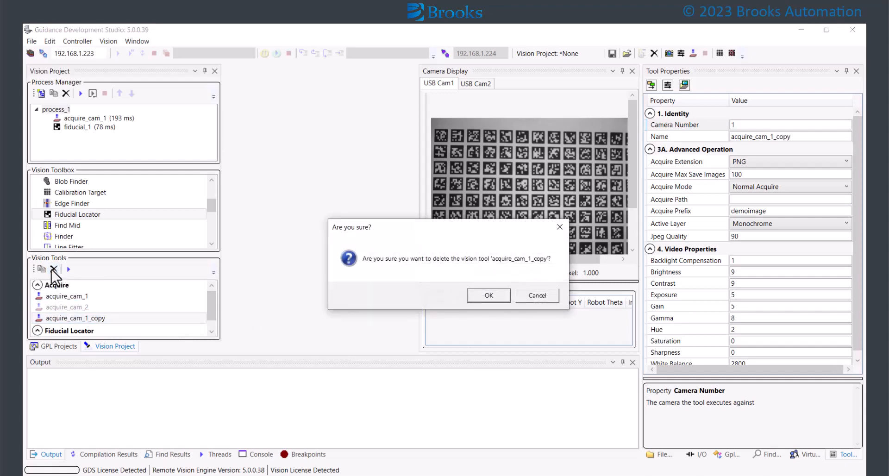
{"action": "left_click", "coordinate": [502, 296]}
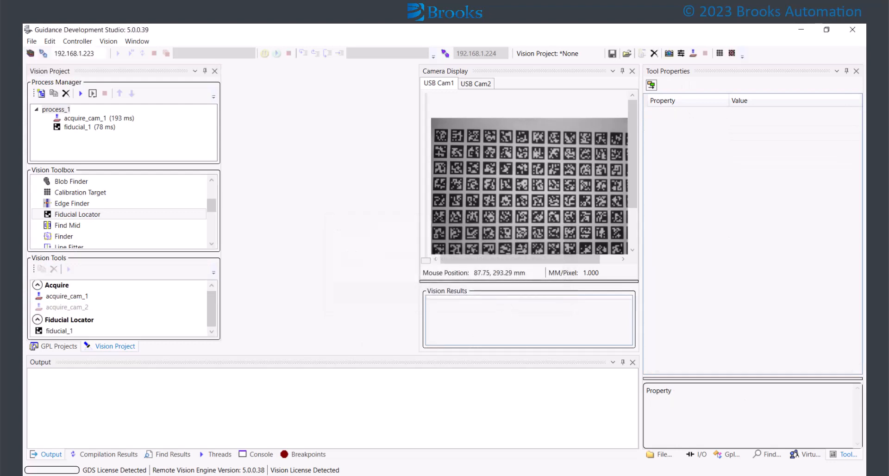